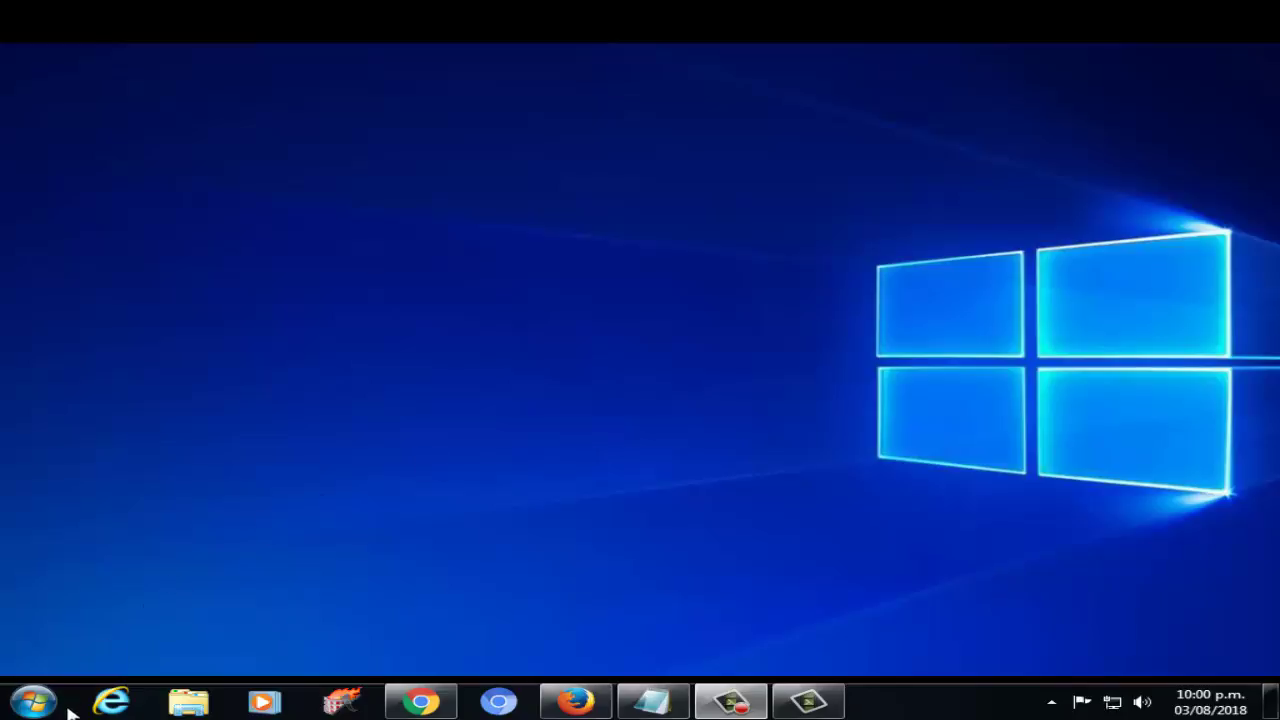
Open cmd as administrator and enter the system file check command sfc /scannow, closing the console at the end
left_click(33, 700)
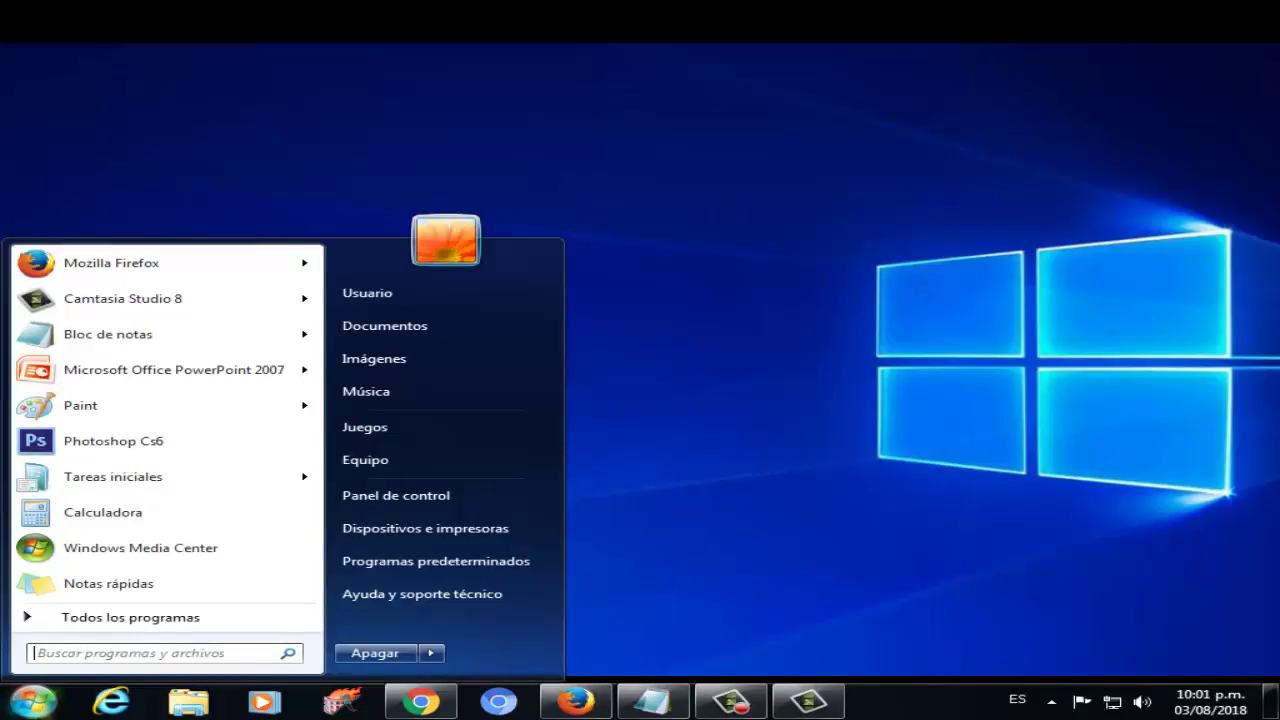
type("cmd")
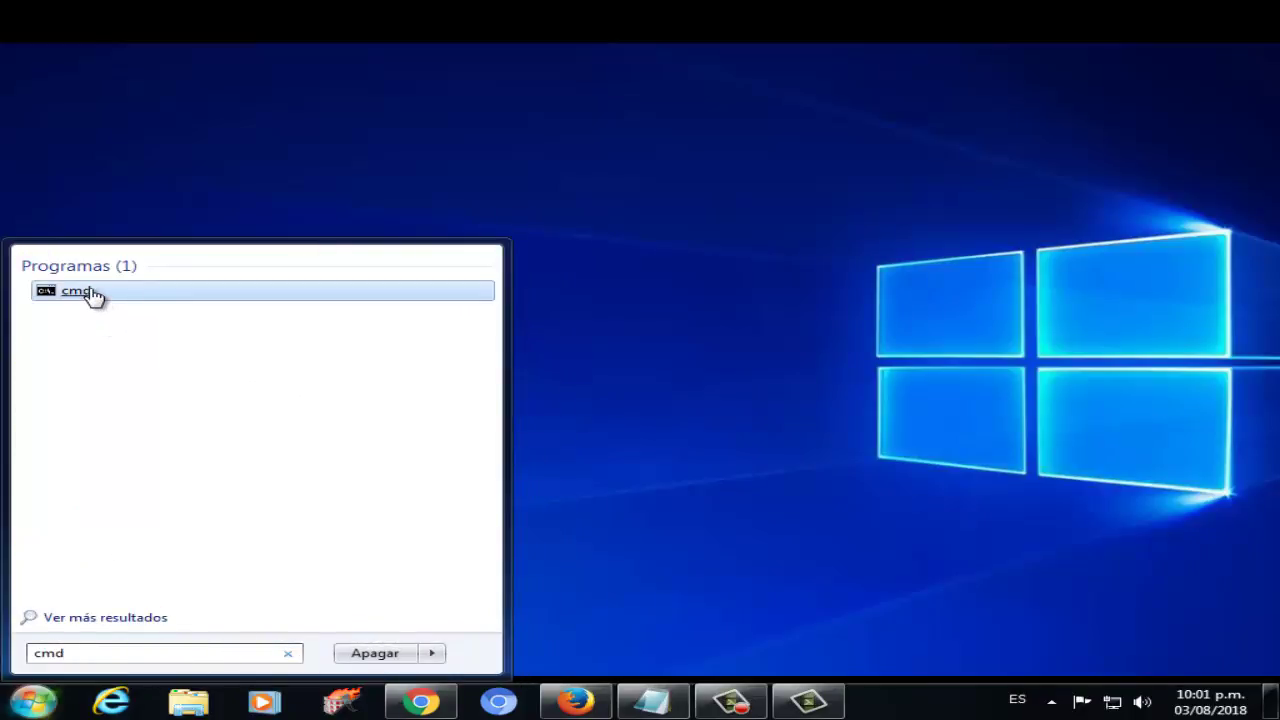
right_click(90, 292)
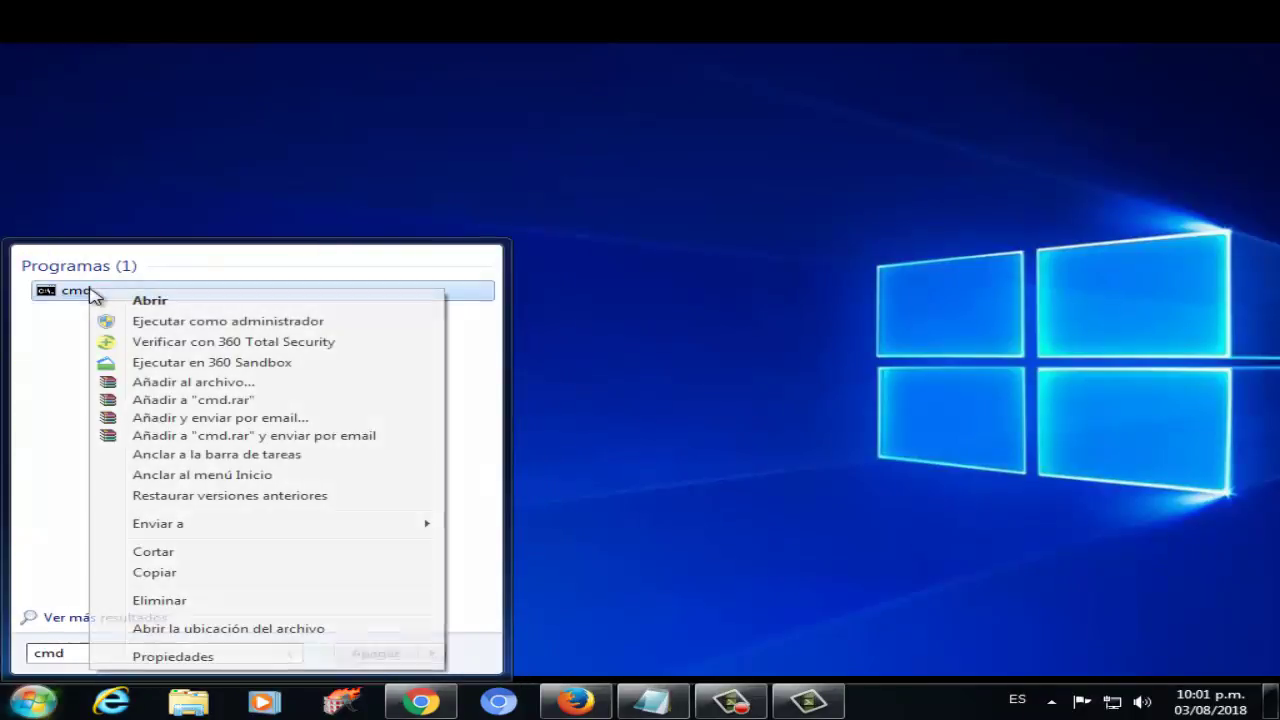
left_click(182, 322)
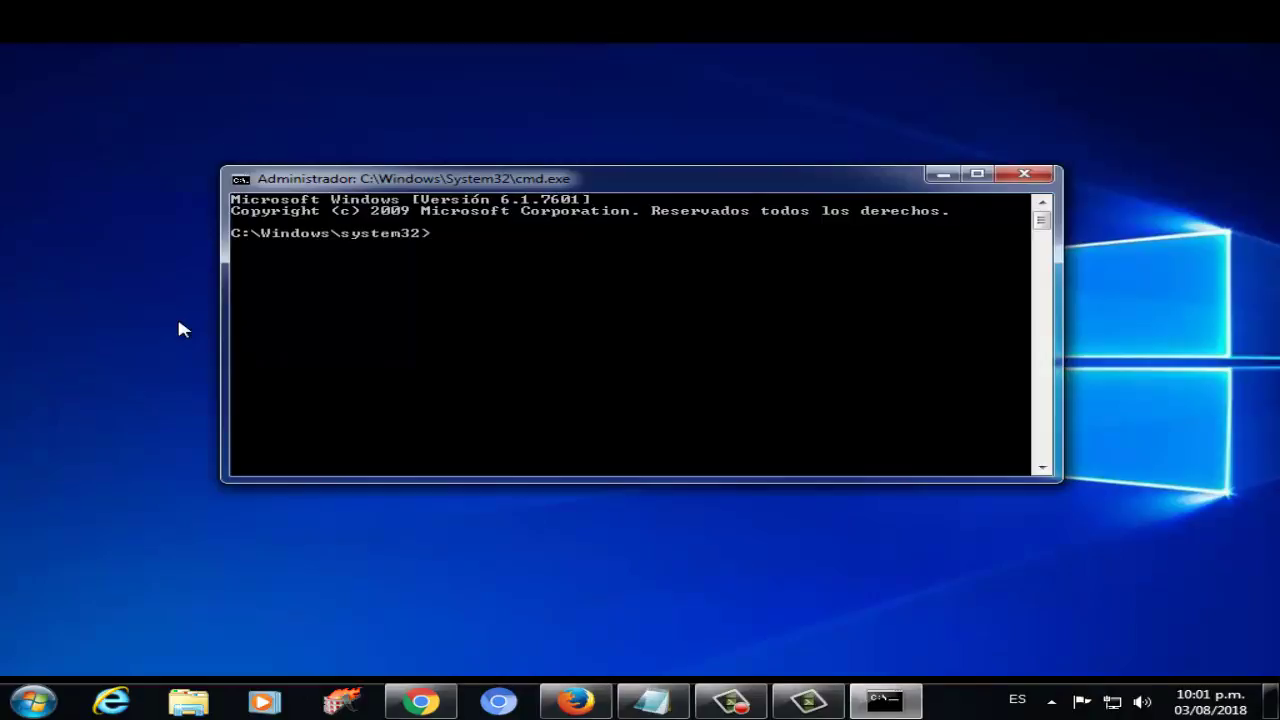
type("sfc /scannow")
left_click(1028, 180)
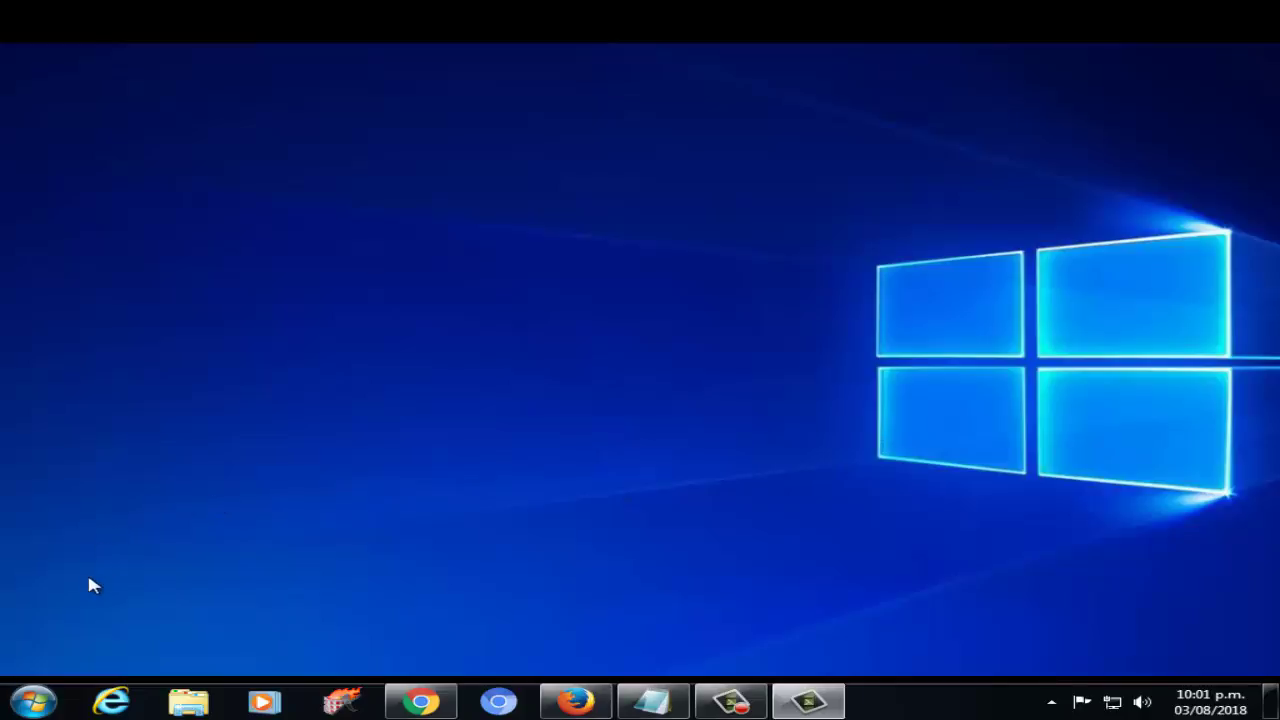
Open the Windows features dialog (Activar o desactivar las características de Windows) from the Control Panel's Programas category
left_click(24, 704)
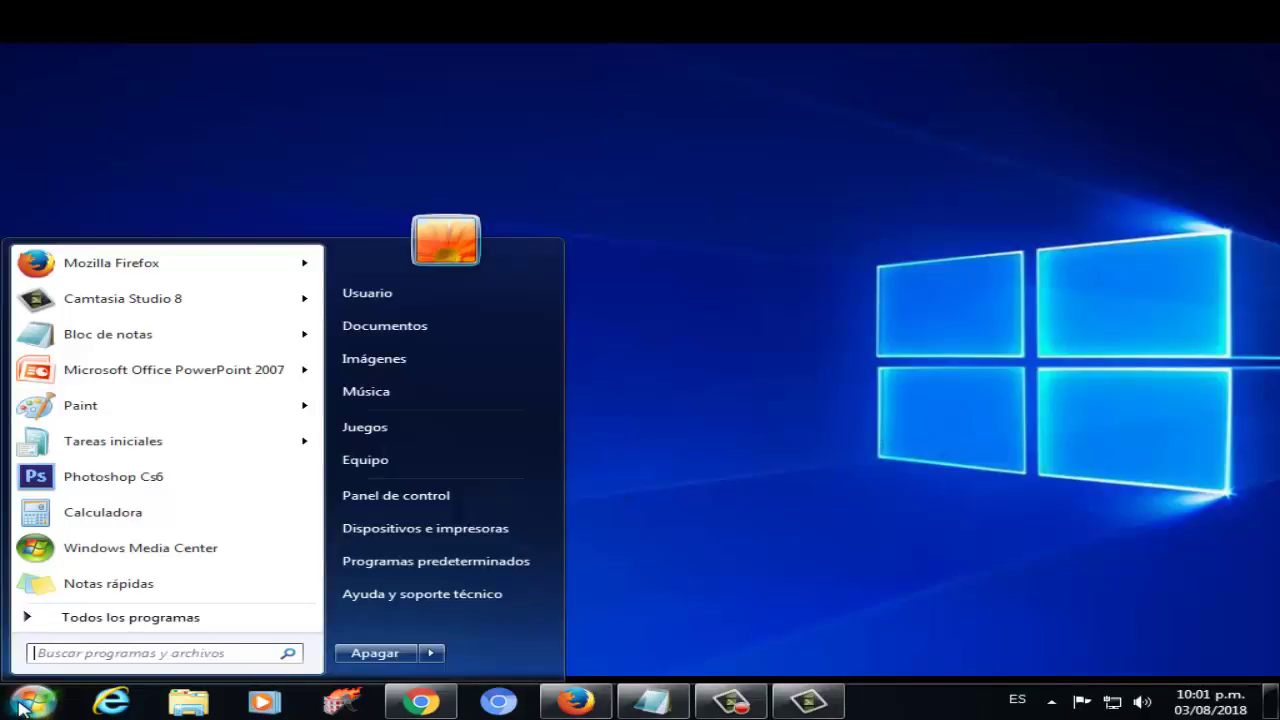
left_click(425, 497)
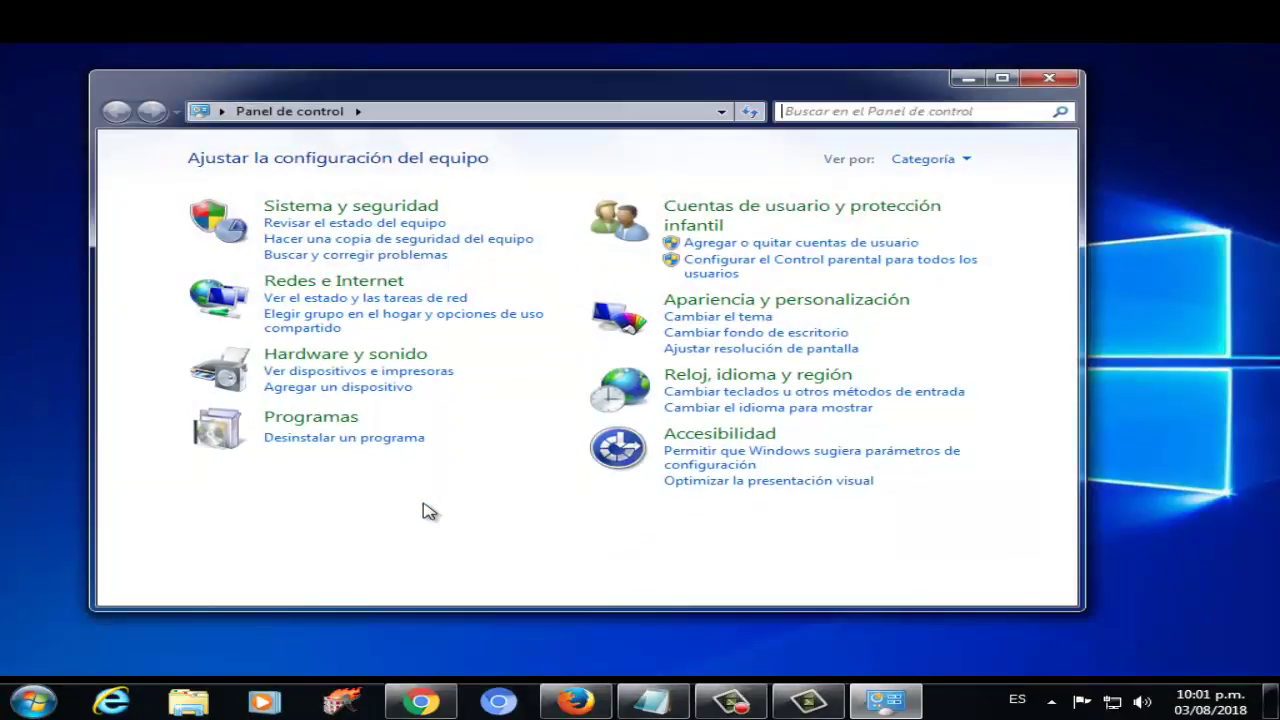
left_click(321, 421)
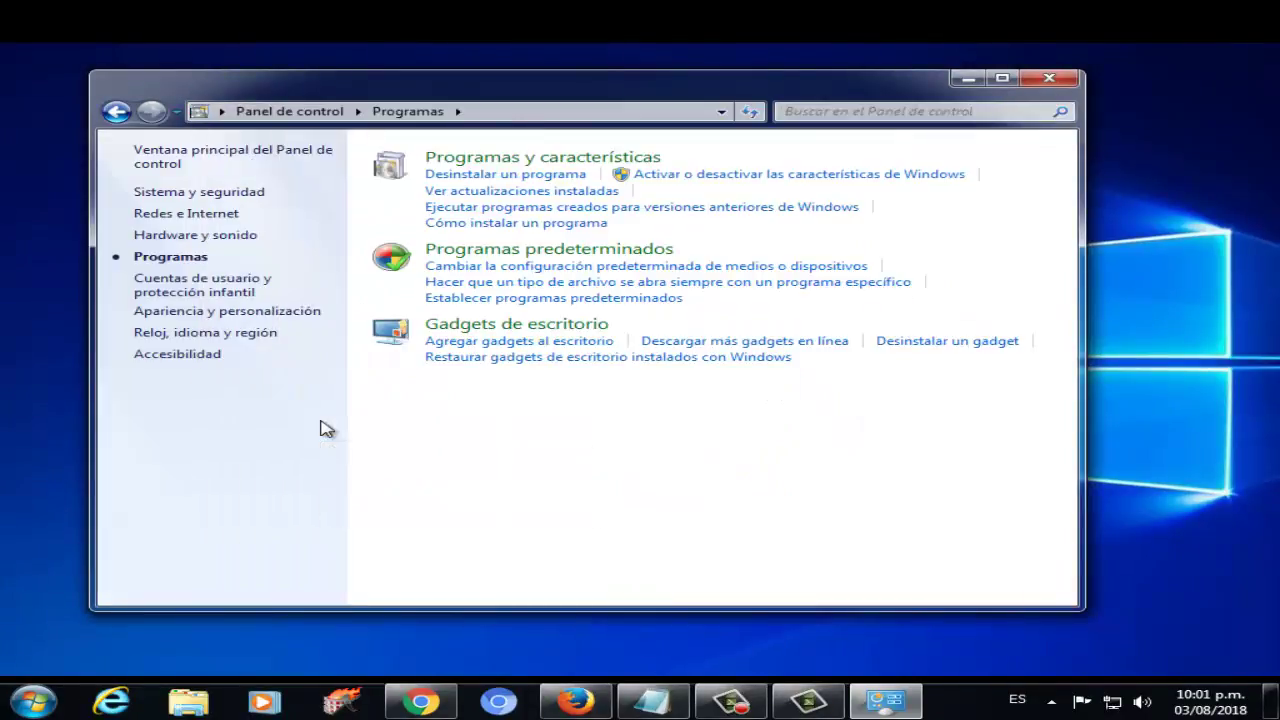
left_click(722, 176)
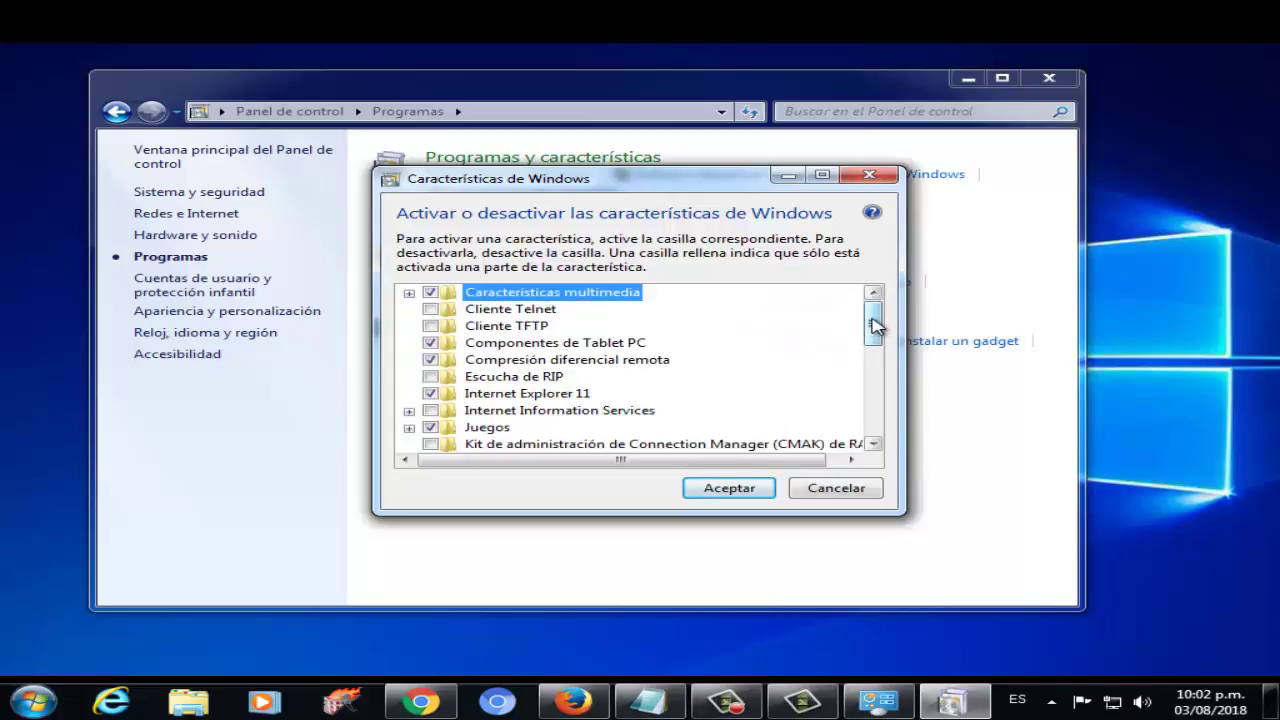
Tick both Windows Communication Foundation options, HTTP Activation and Non-HTTP Activation, under Microsoft .NET Framework 3.5.1
left_click_drag(873, 324, 873, 357)
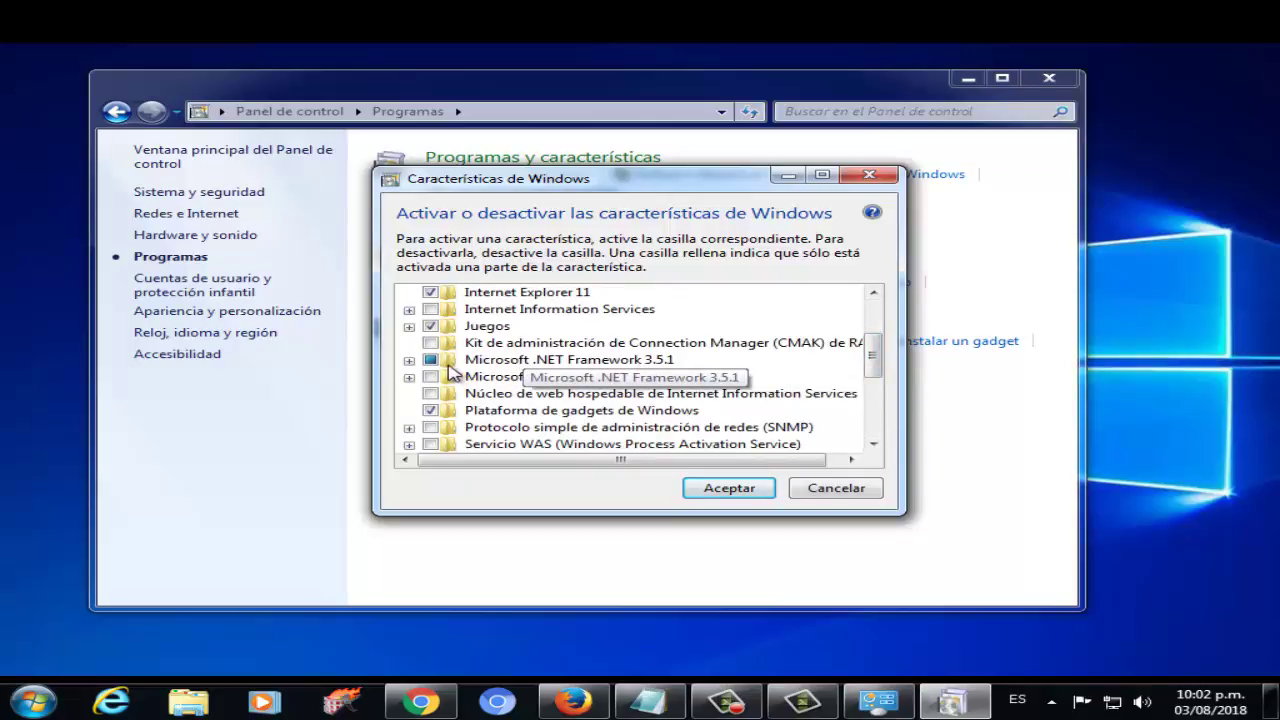
left_click(611, 364)
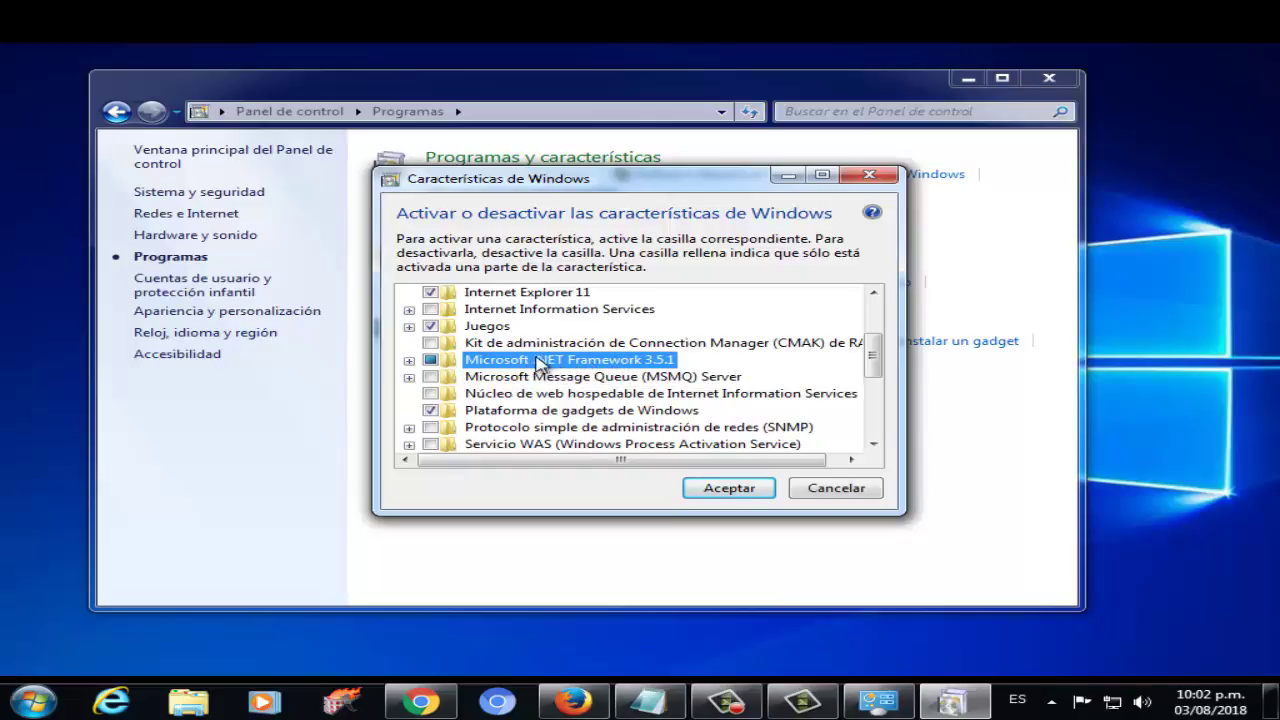
left_click(409, 361)
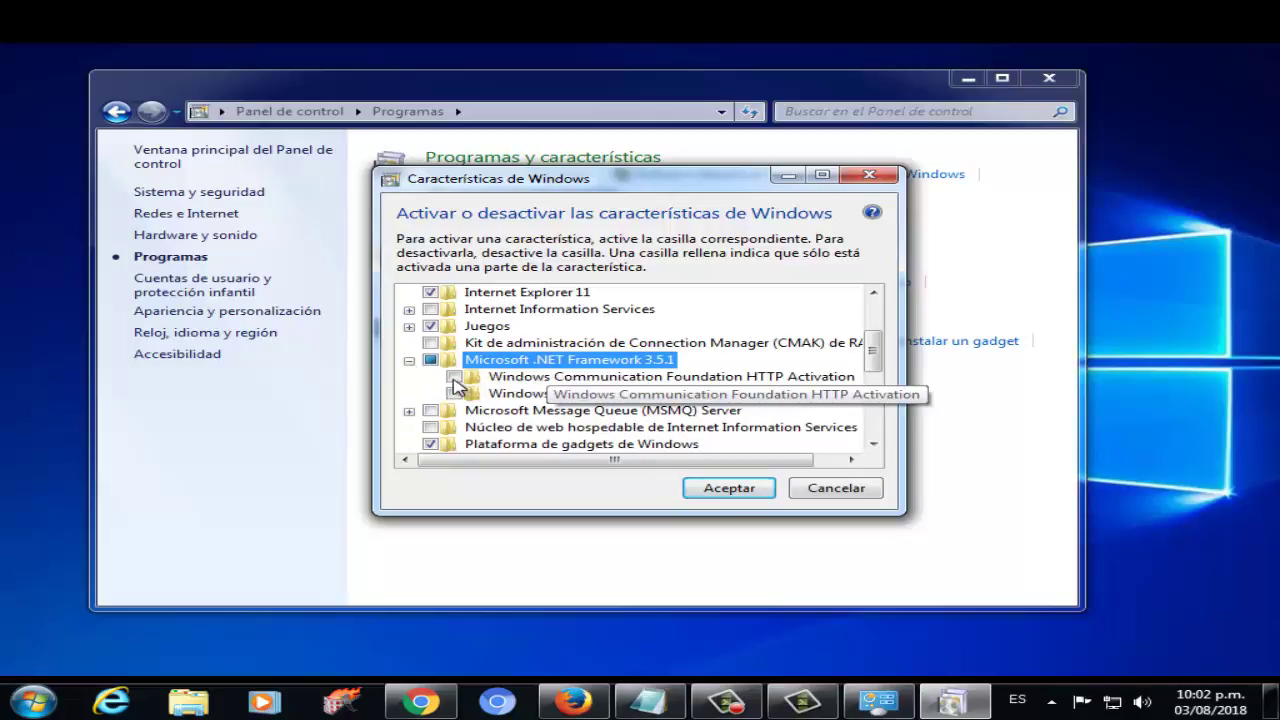
left_click(455, 377)
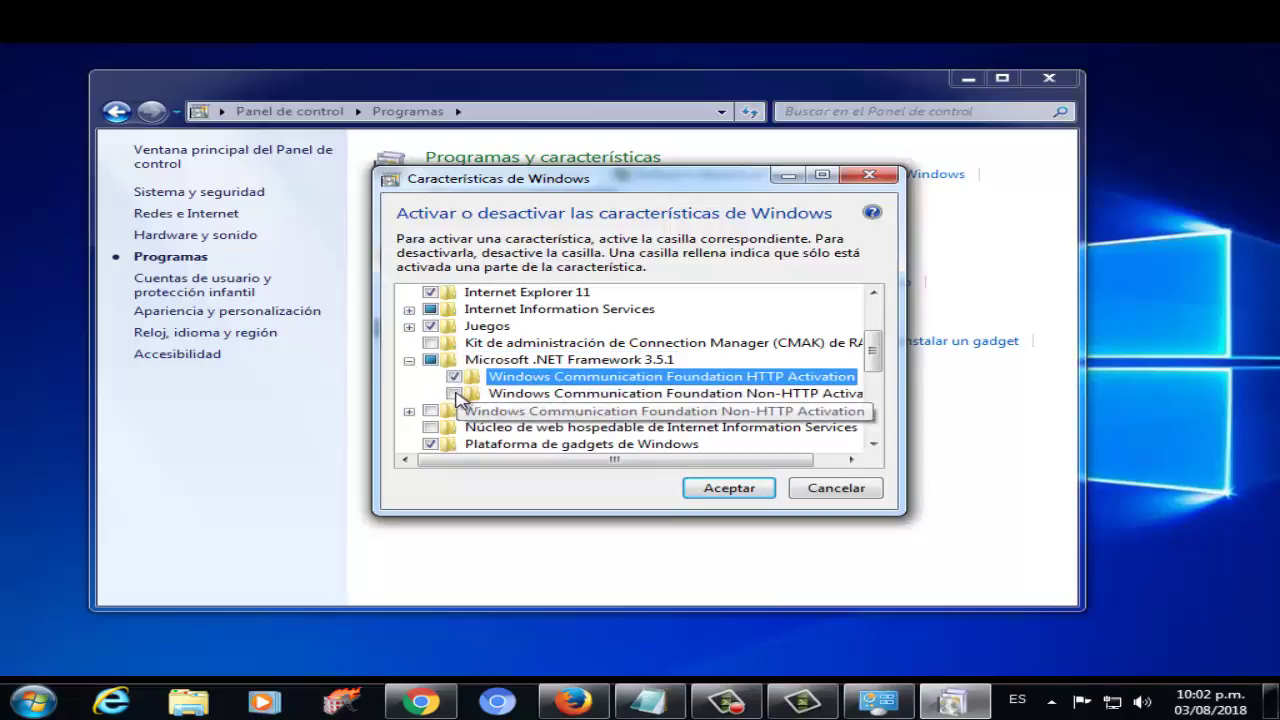
left_click(456, 394)
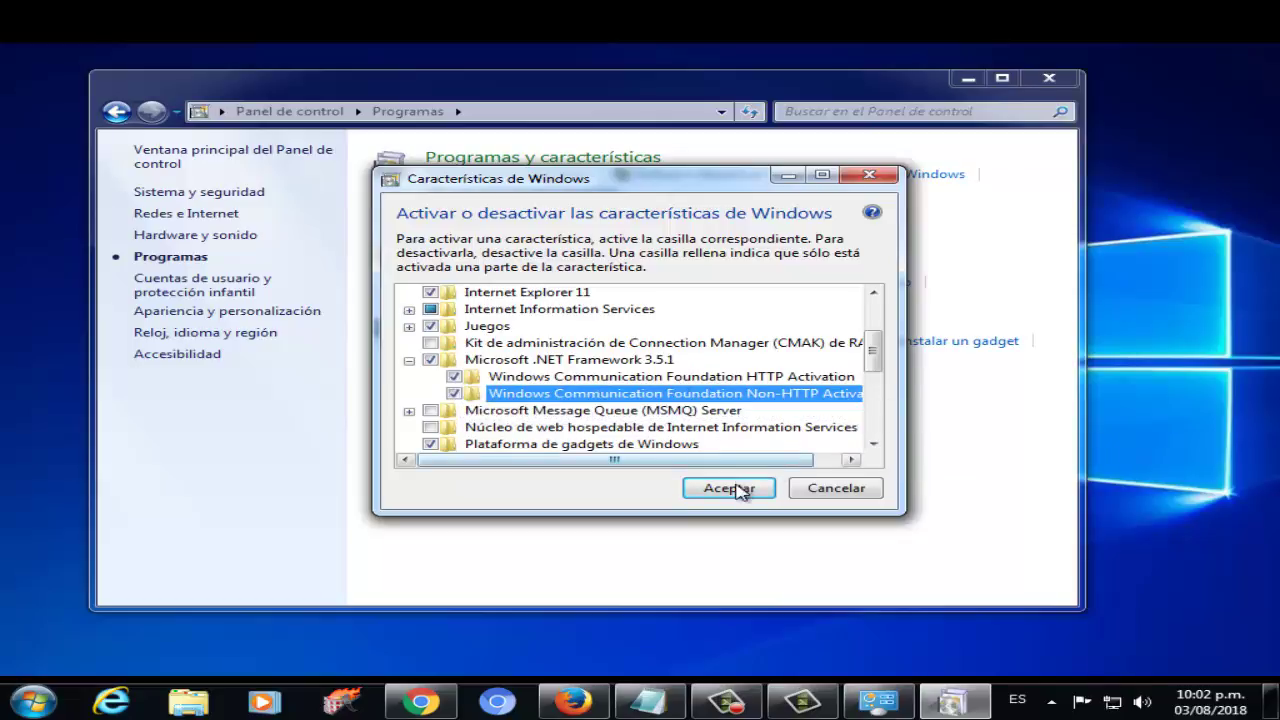
Clear both Windows Communication Foundation options, cancel the Windows features dialog and close the Control Panel
left_click(454, 393)
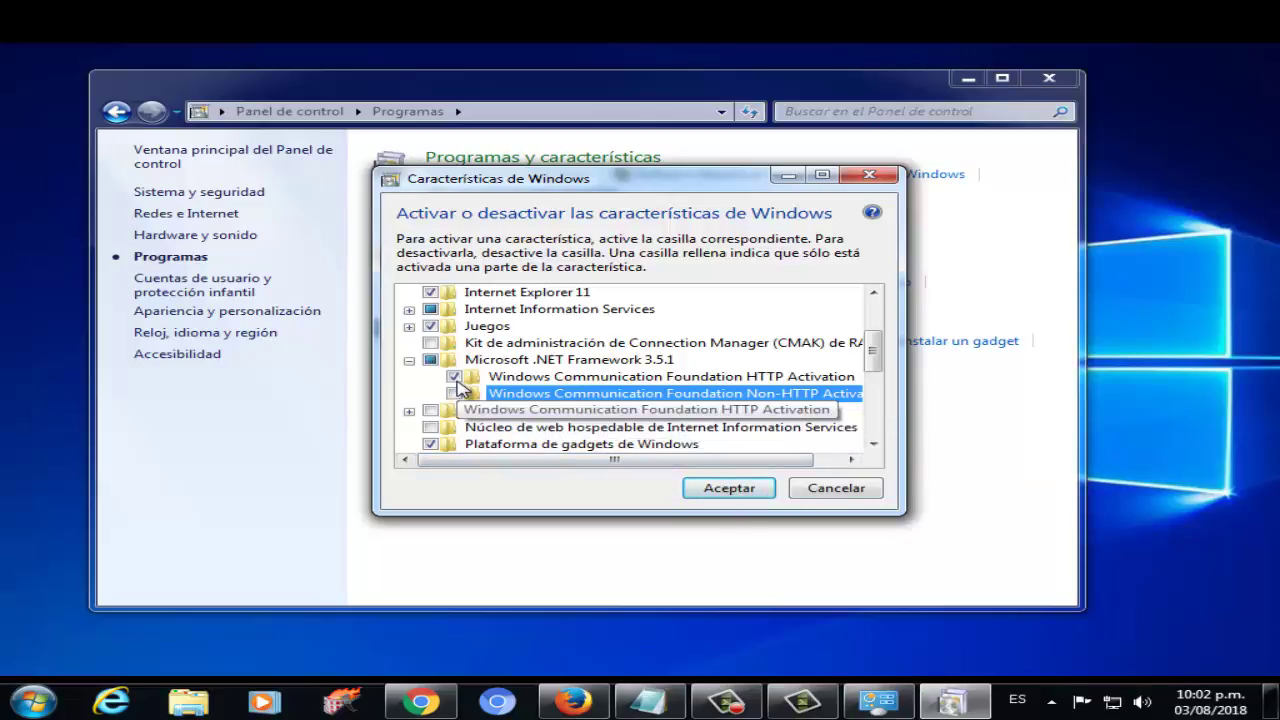
left_click(454, 376)
left_click(829, 492)
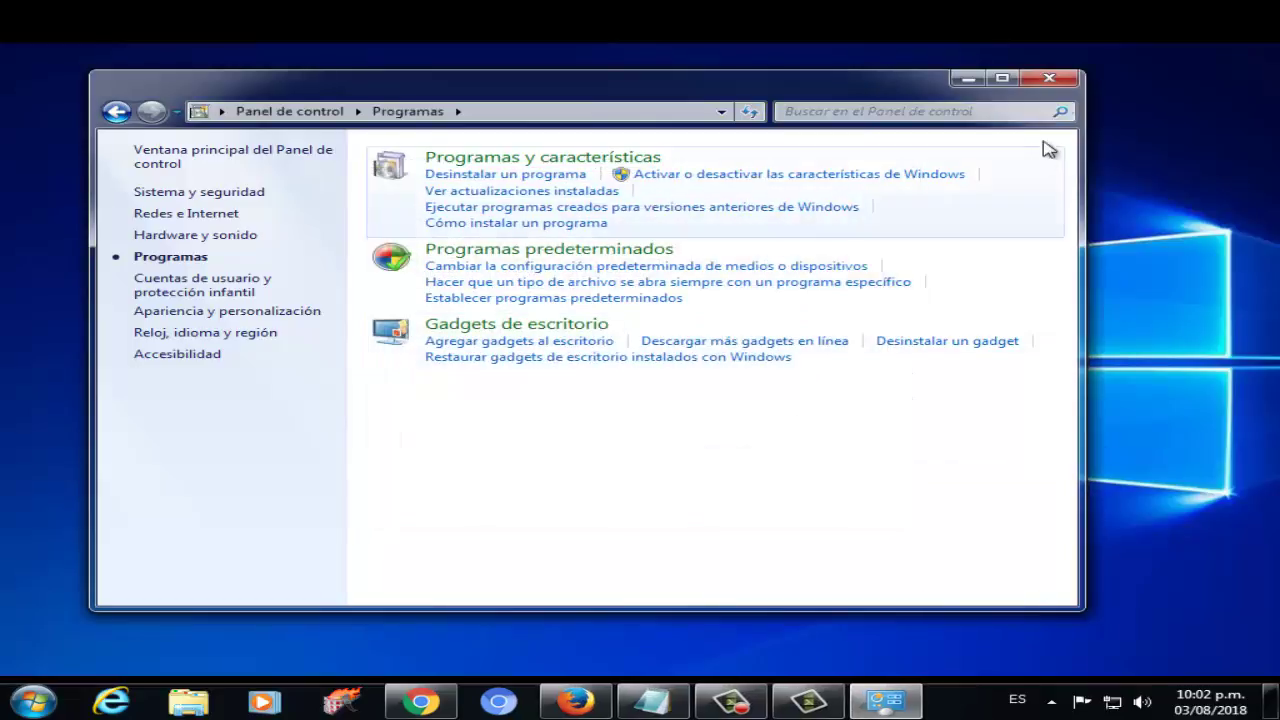
left_click(1049, 79)
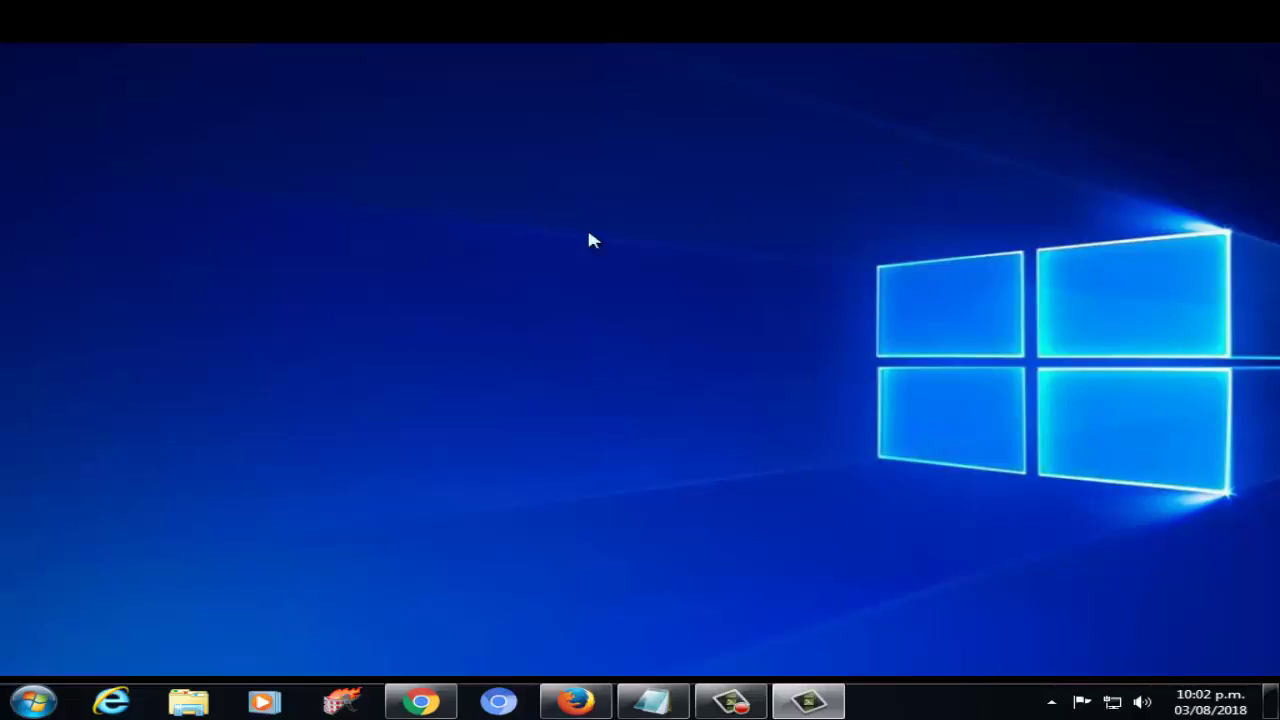
View the Windows Update page under Sistema y seguridad in the Control Panel, closing the window when done
left_click(33, 701)
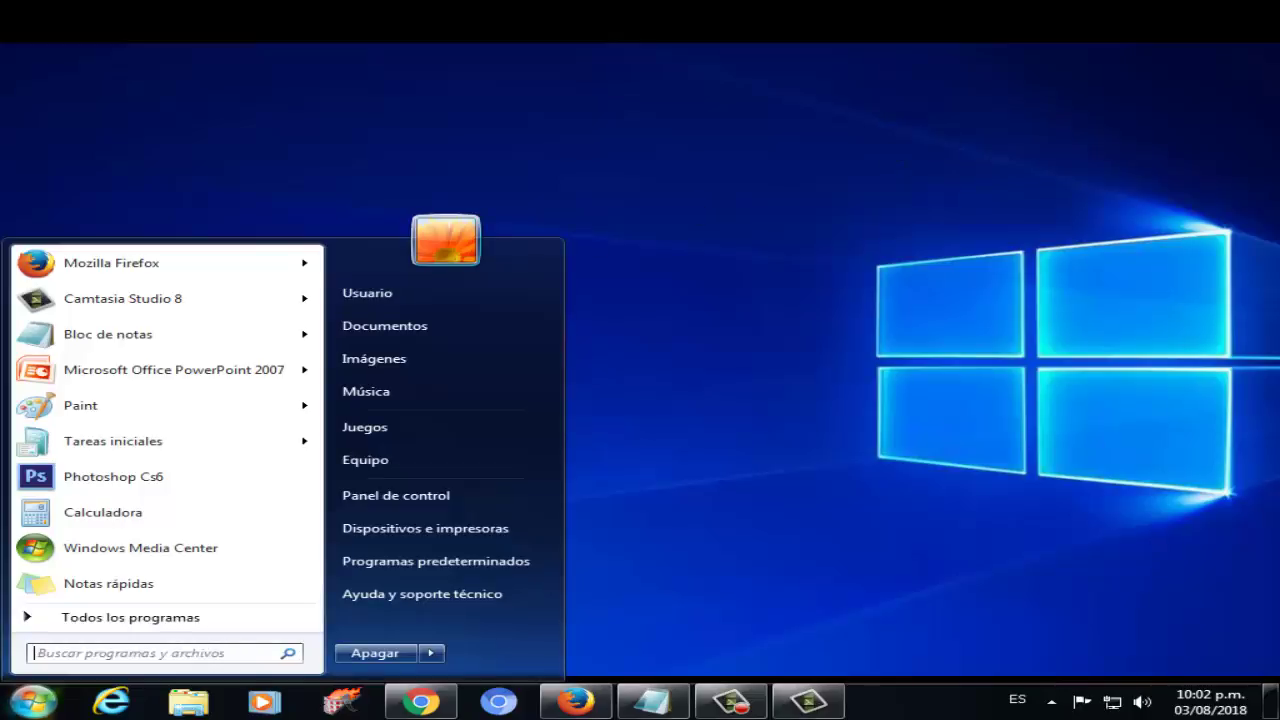
left_click(435, 505)
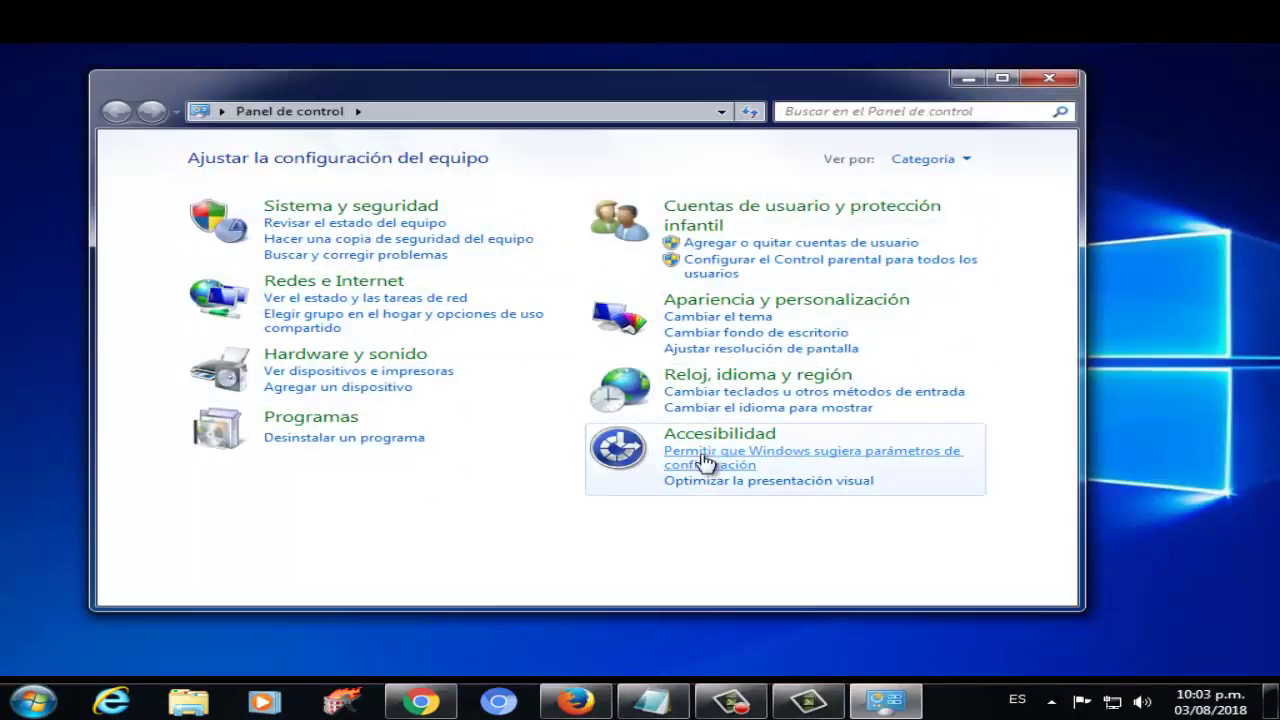
left_click(345, 217)
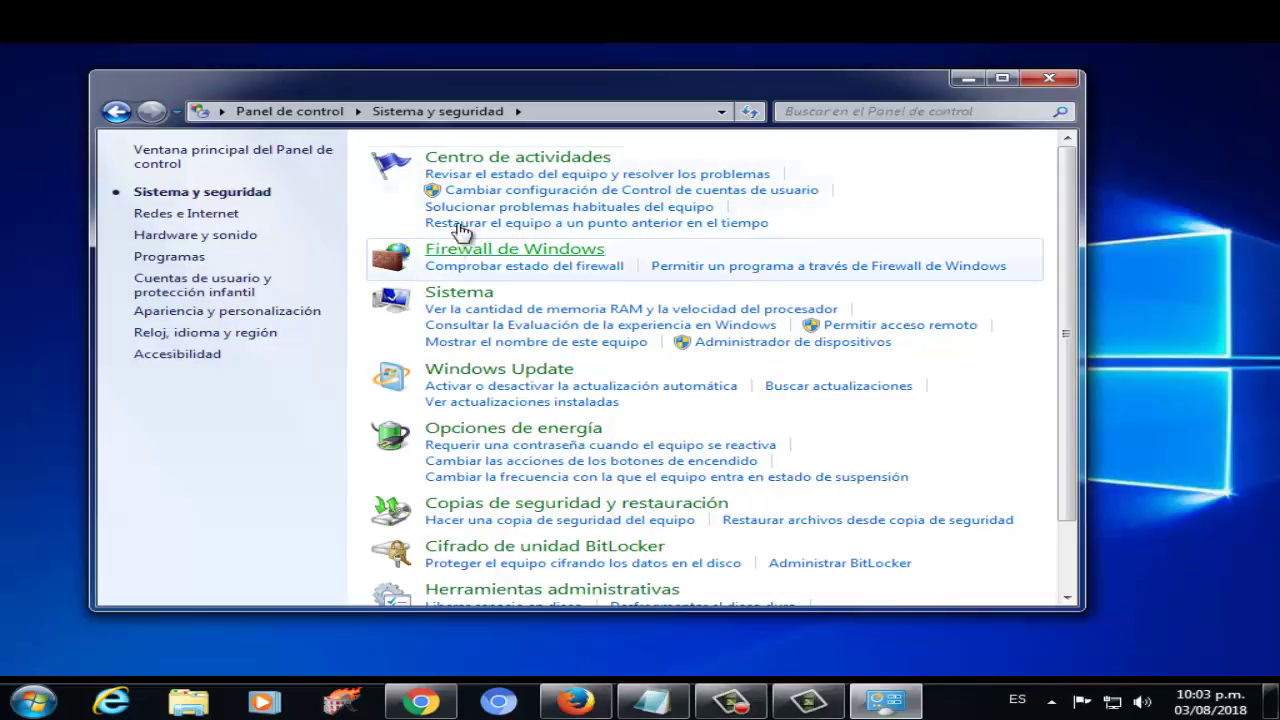
left_click(489, 372)
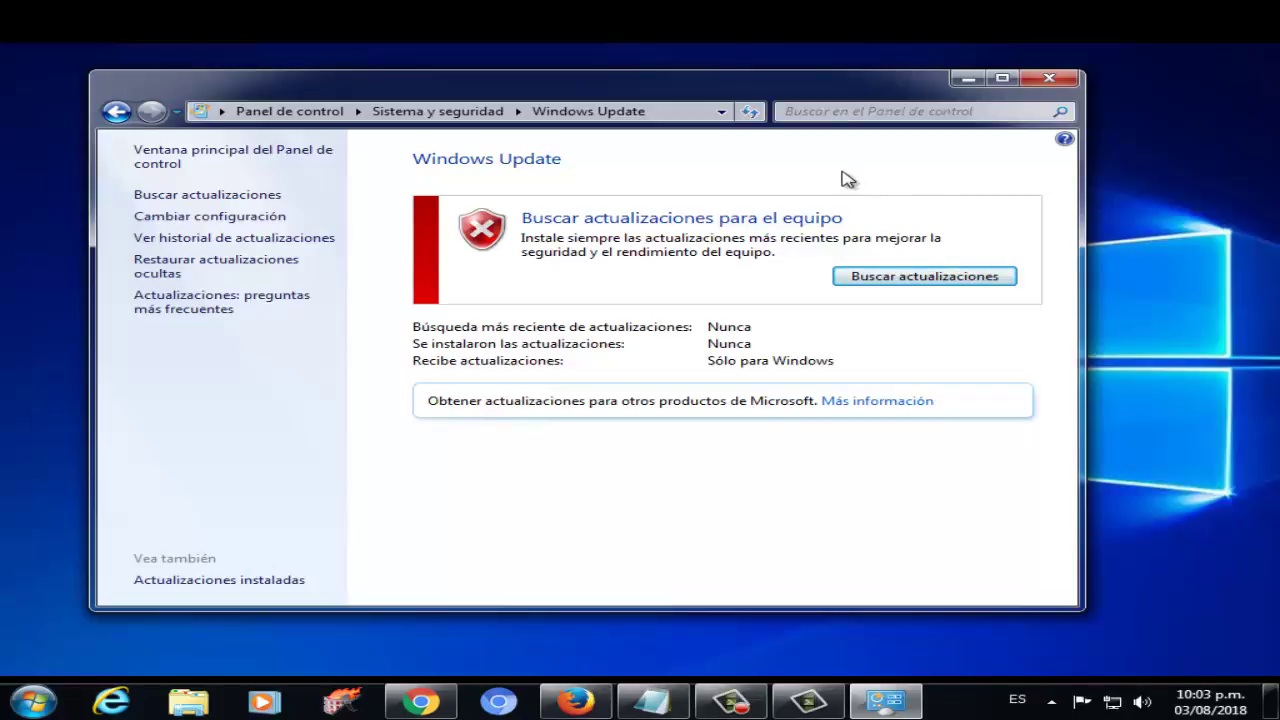
left_click(1068, 86)
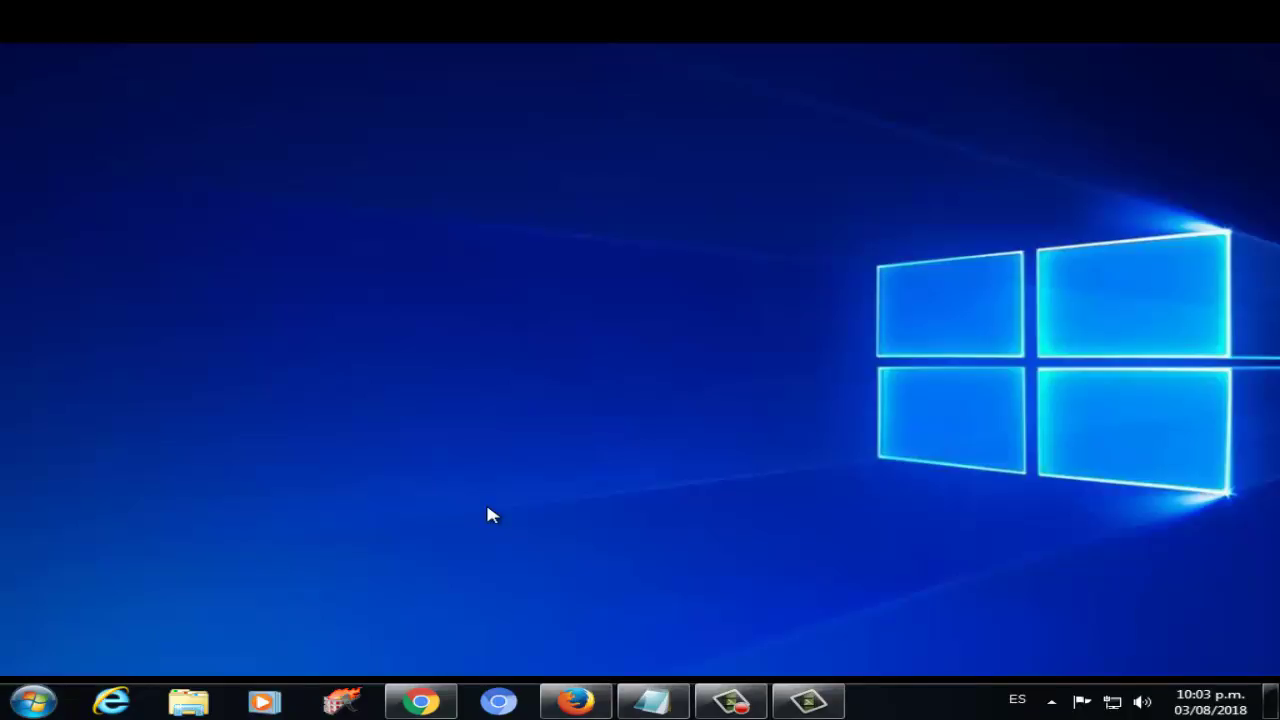
Switch to Chrome and start the Spanish Visual C++ Redistributable para Visual Studio 2015 download to reach its file choices
left_click(438, 702)
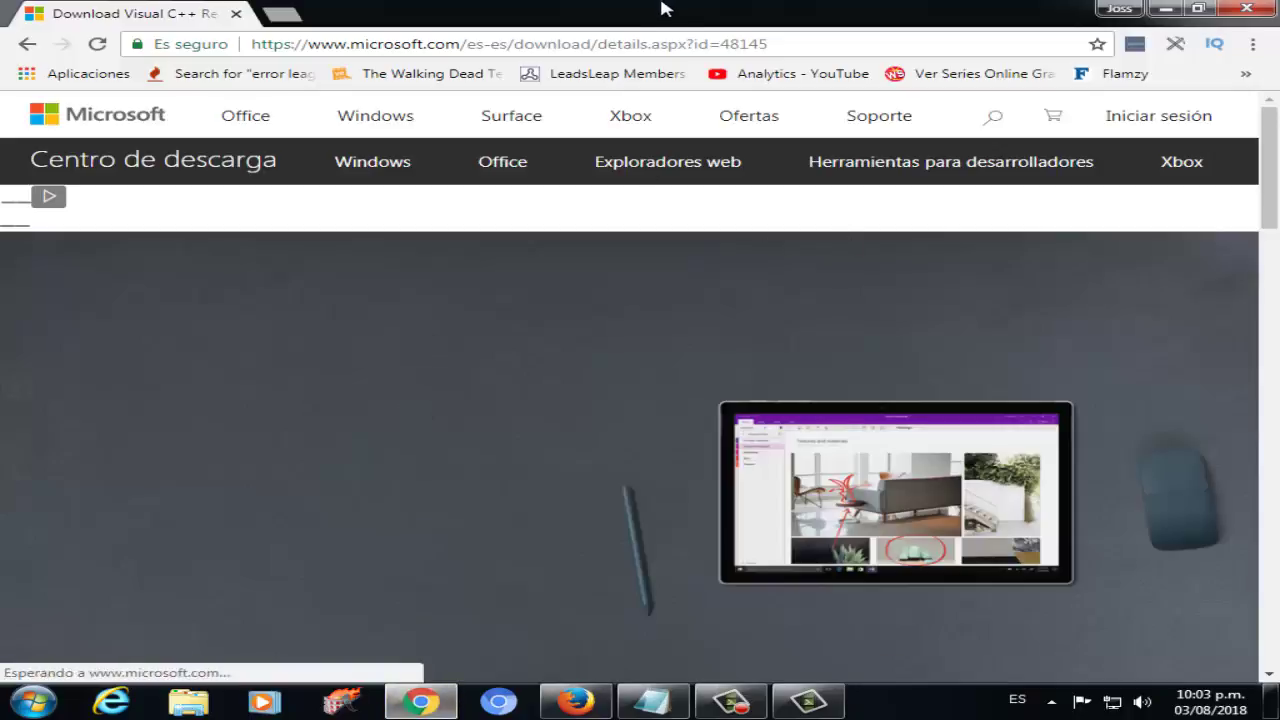
scroll(814, 380, "down", 5)
scroll(795, 404, "down", 7)
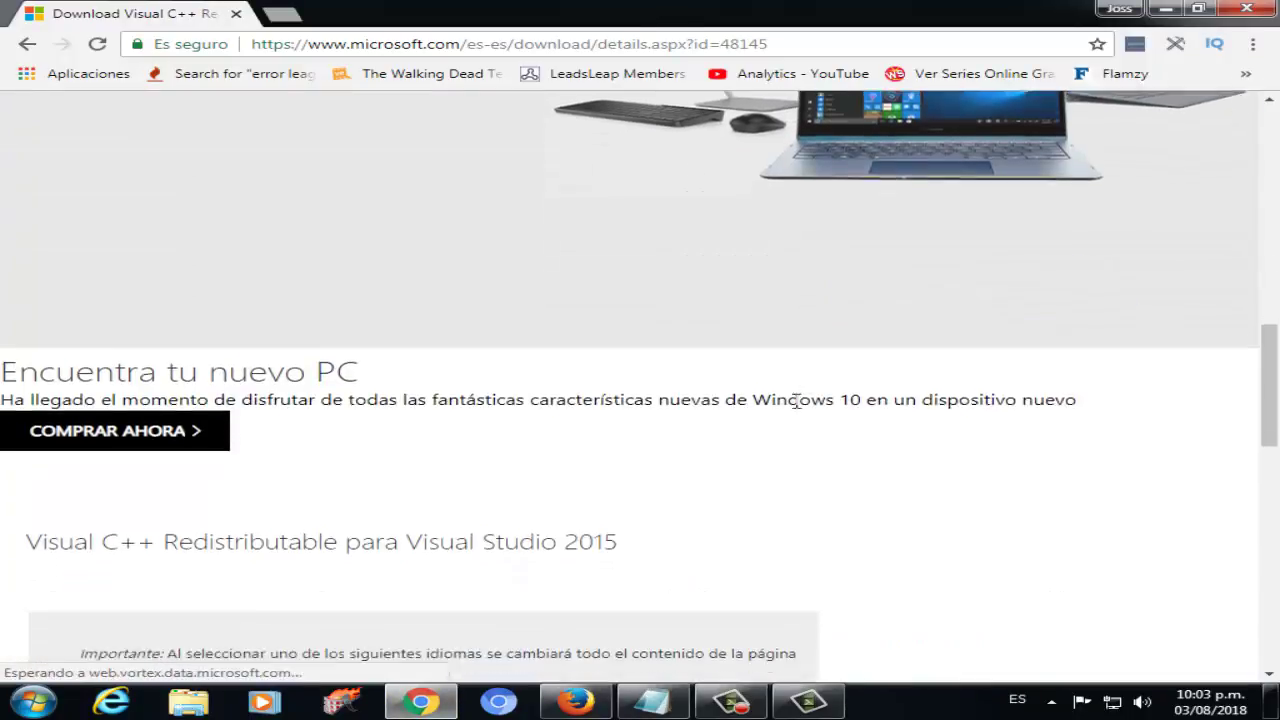
scroll(539, 415, "up", 2)
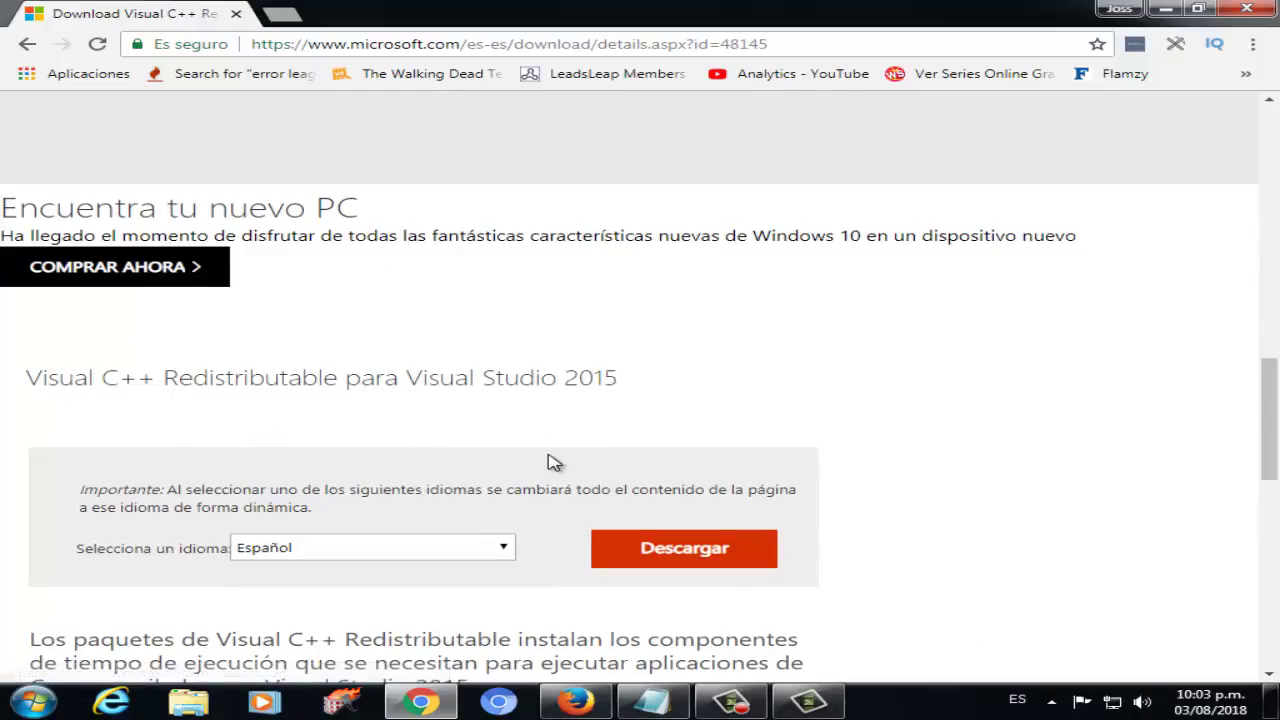
scroll(550, 470, "down", 1)
scroll(537, 415, "down", 4)
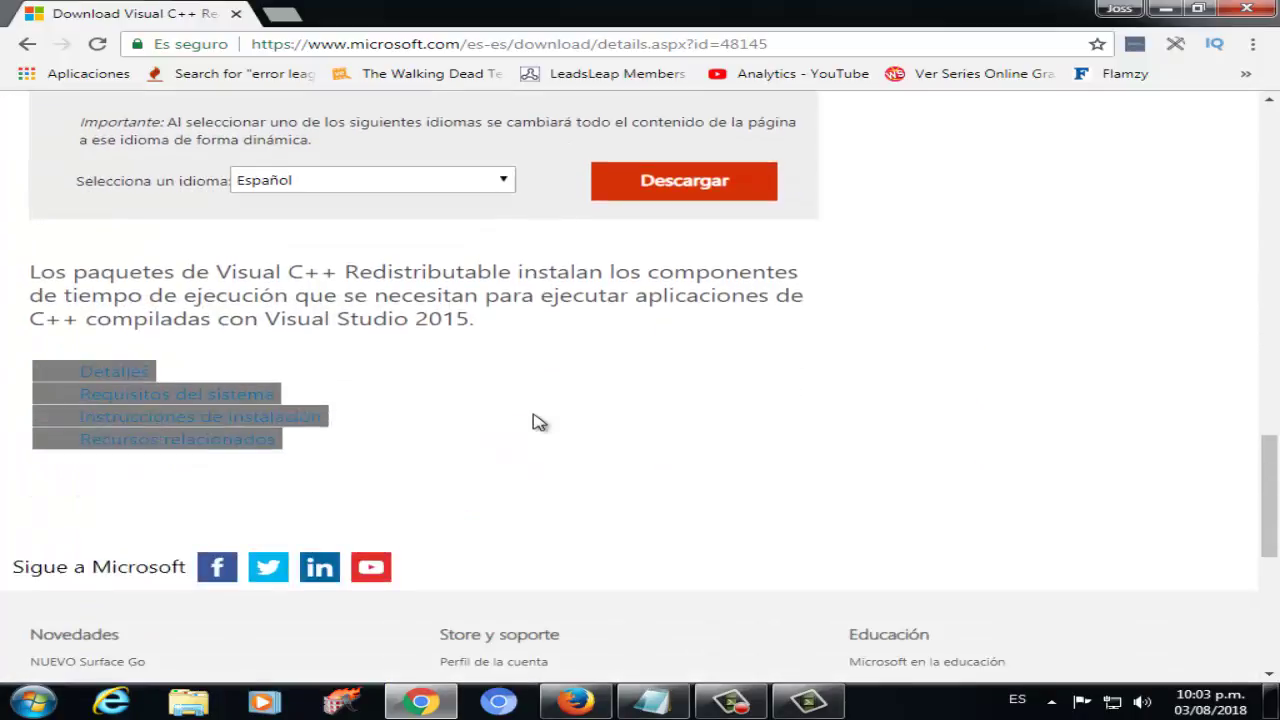
scroll(531, 329, "up", 3)
left_click(648, 362)
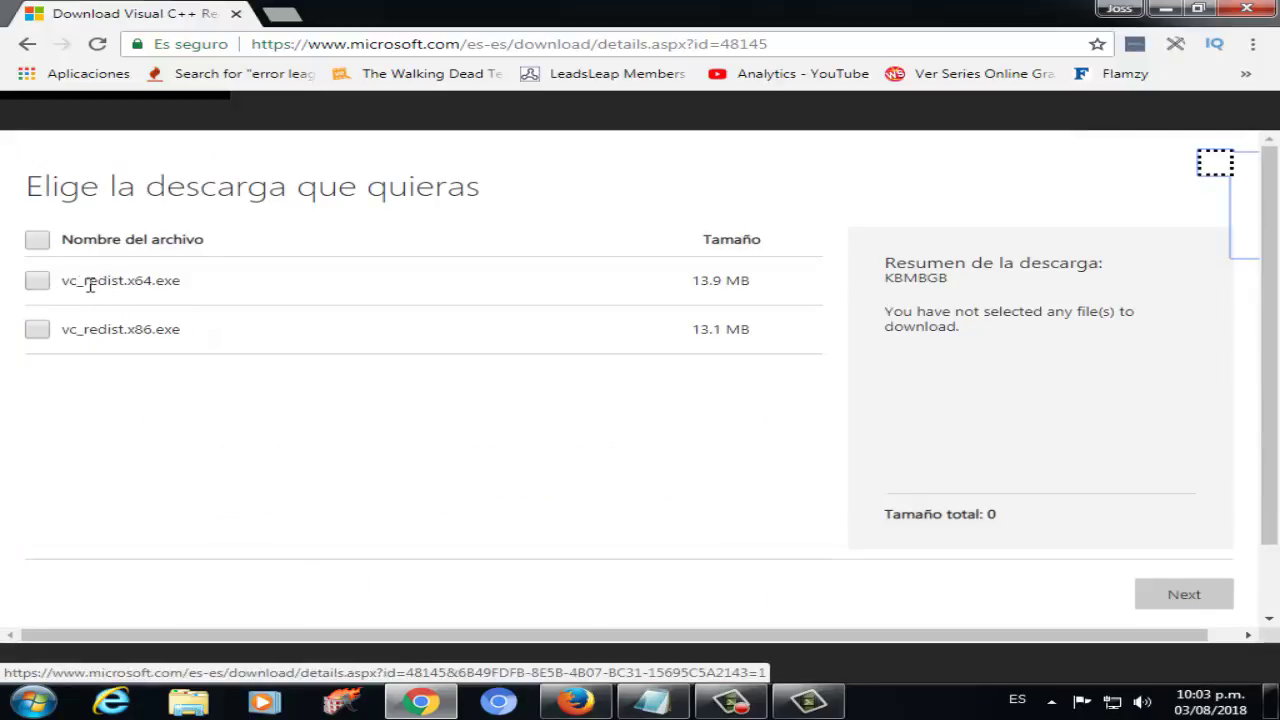
Choose vc_redist.x86.exe as the file to download, proceed with the download and minimize the browser
left_click_drag(66, 281, 188, 288)
left_click(160, 329)
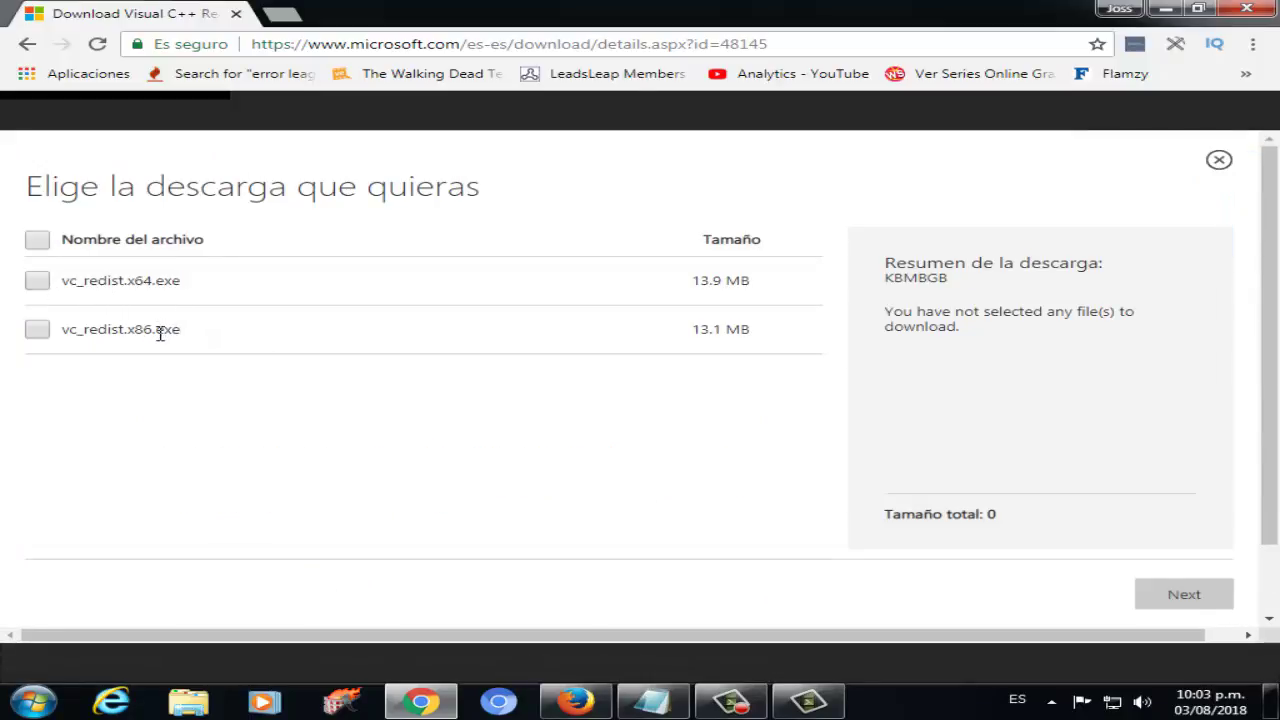
left_click_drag(110, 281, 209, 294)
left_click(151, 330)
left_click_drag(144, 333, 135, 334)
left_click(47, 338)
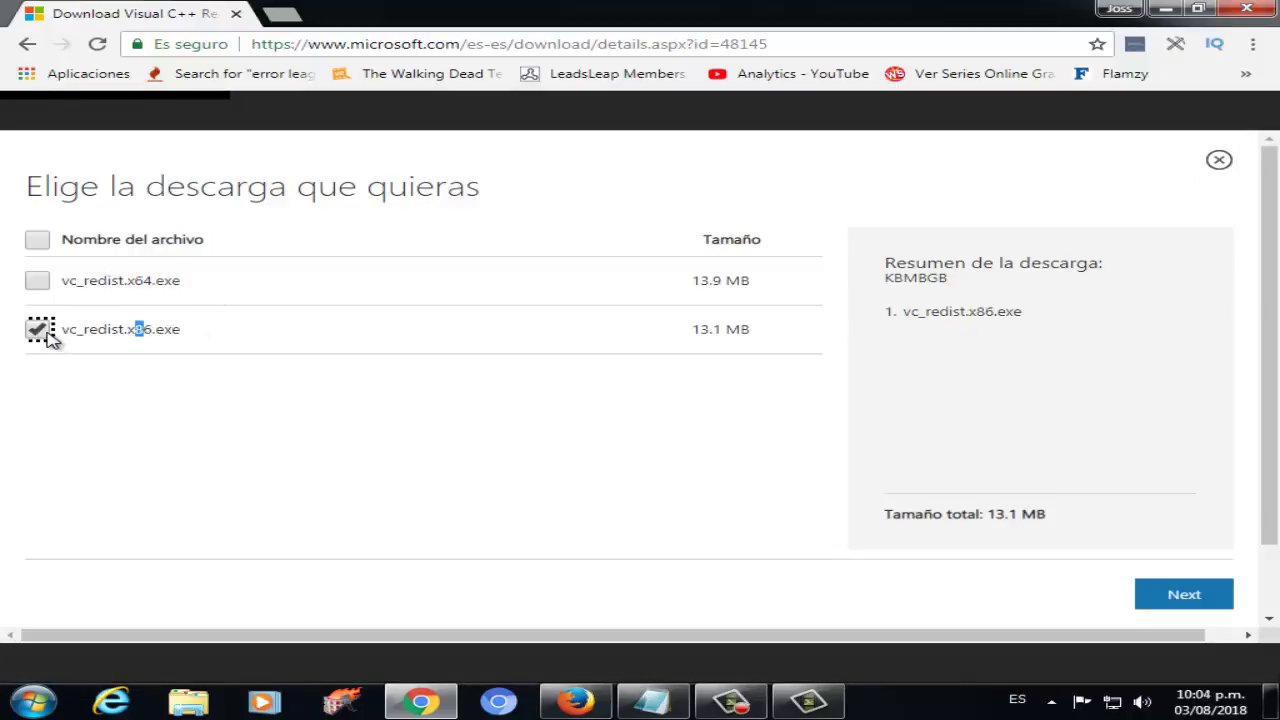
left_click(1197, 597)
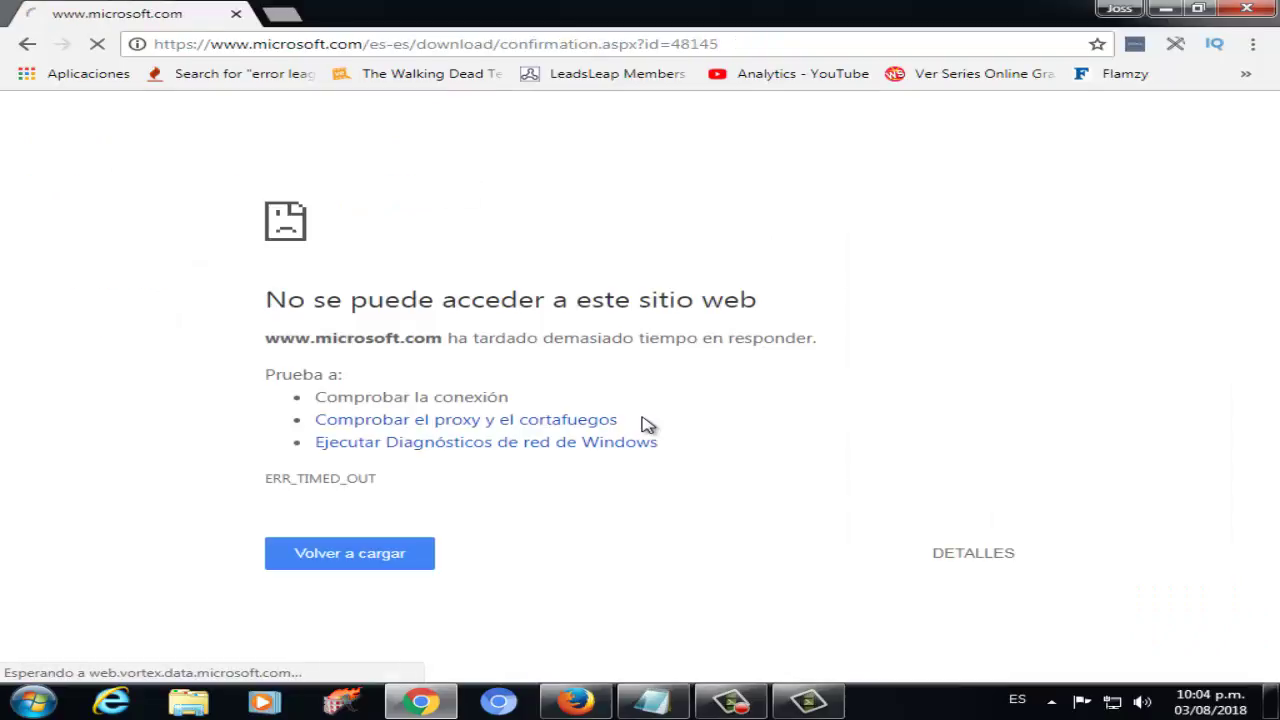
left_click(1157, 8)
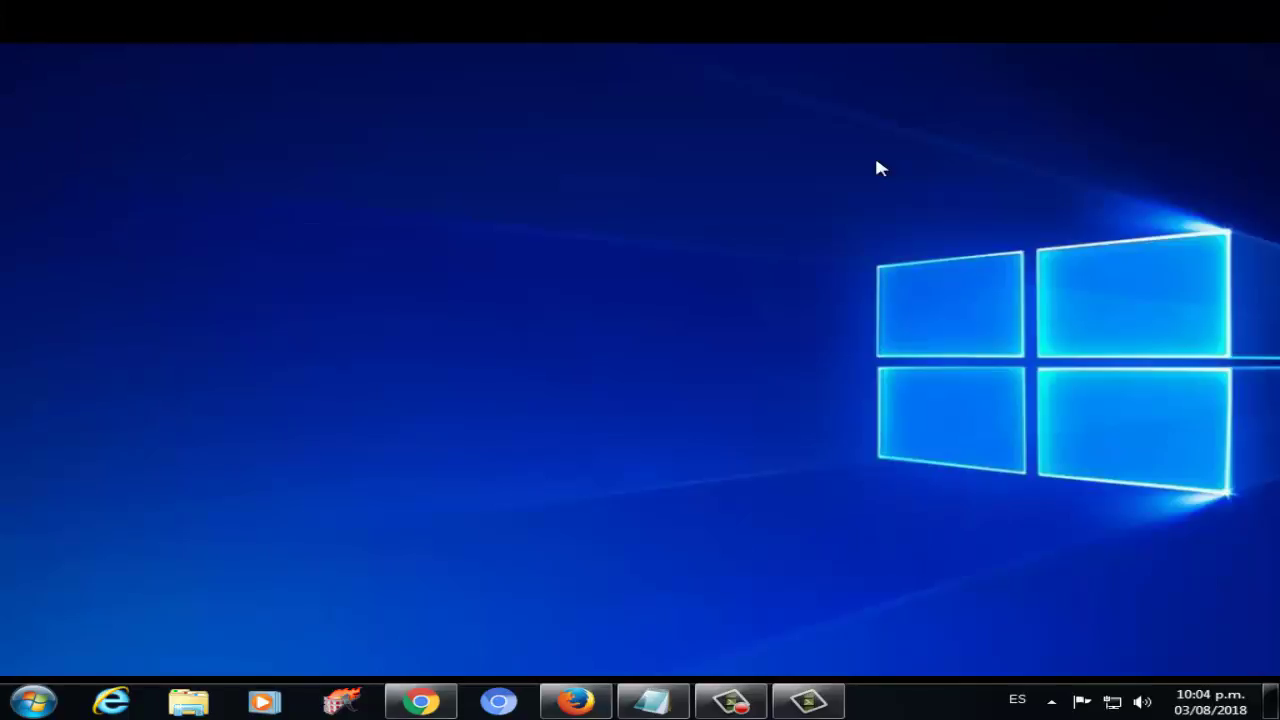